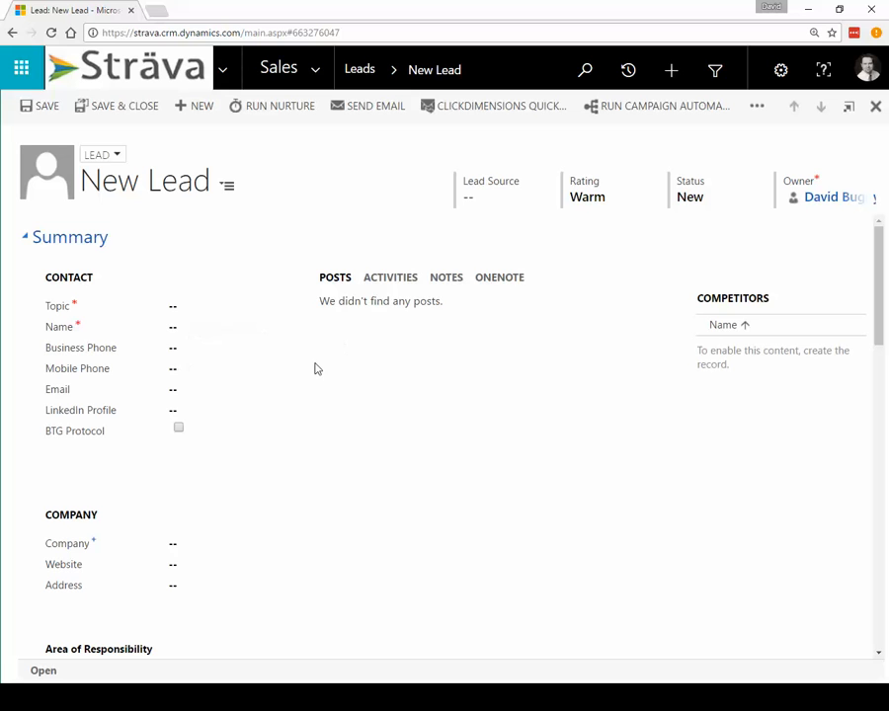
- Enter "Lead for Widgets" as the topic of the new lead
left_click(182, 308)
type("Lead for W")
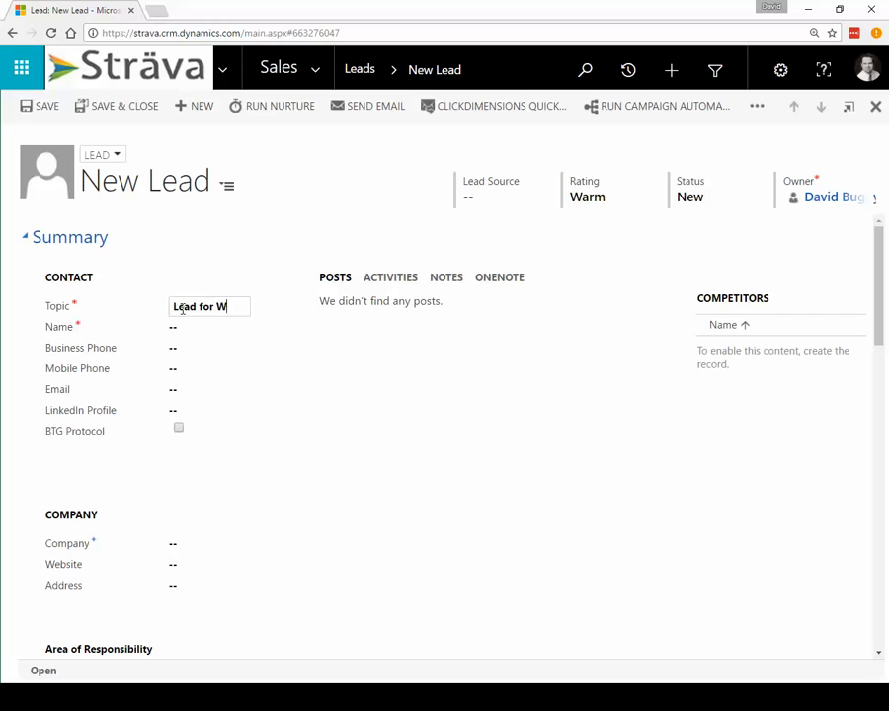
type("idgets")
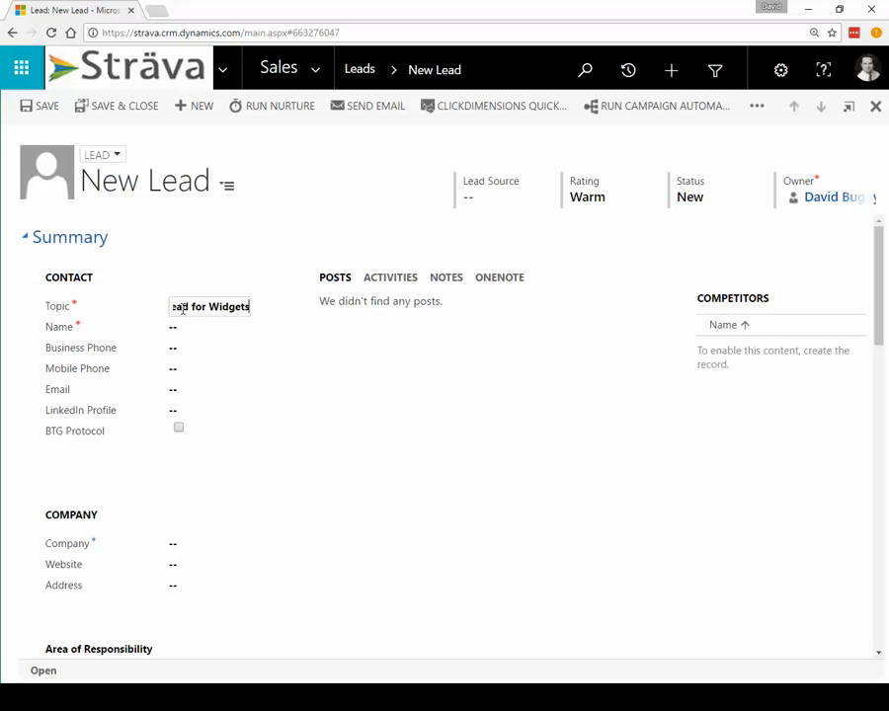
key("Tab")
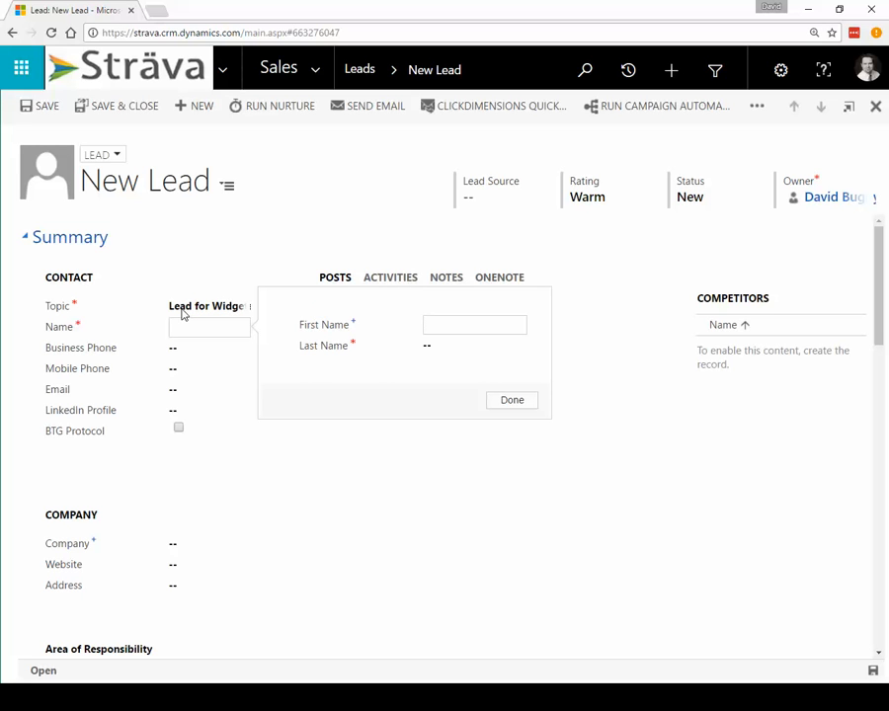
- Fill in the lead's name, with the first name and last name in their separate fields, and confirm it
type("Sam Smith")
key("Tab")
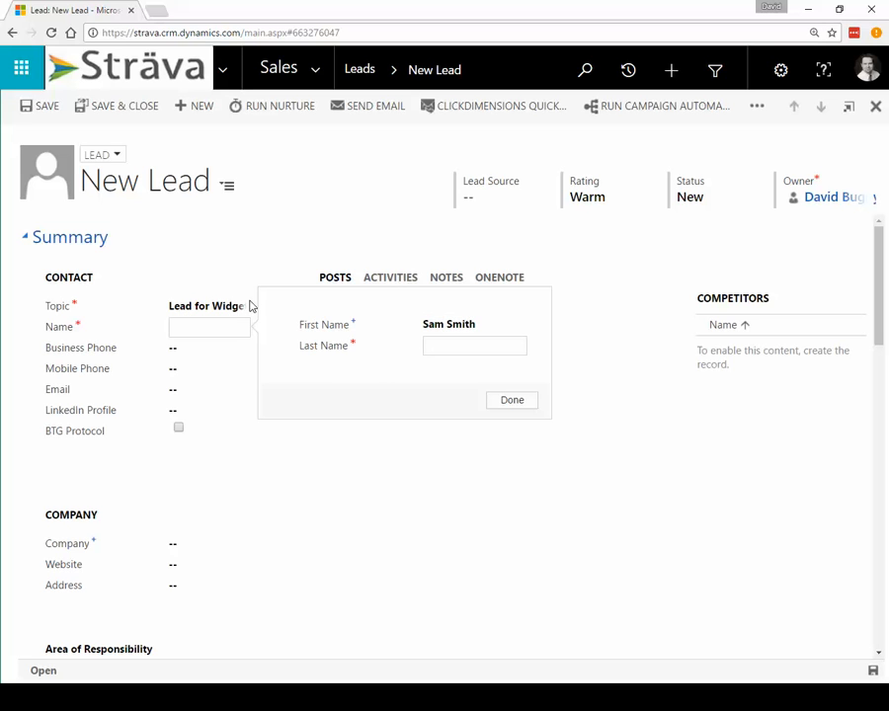
left_click(478, 324)
left_click_drag(488, 328, 474, 325)
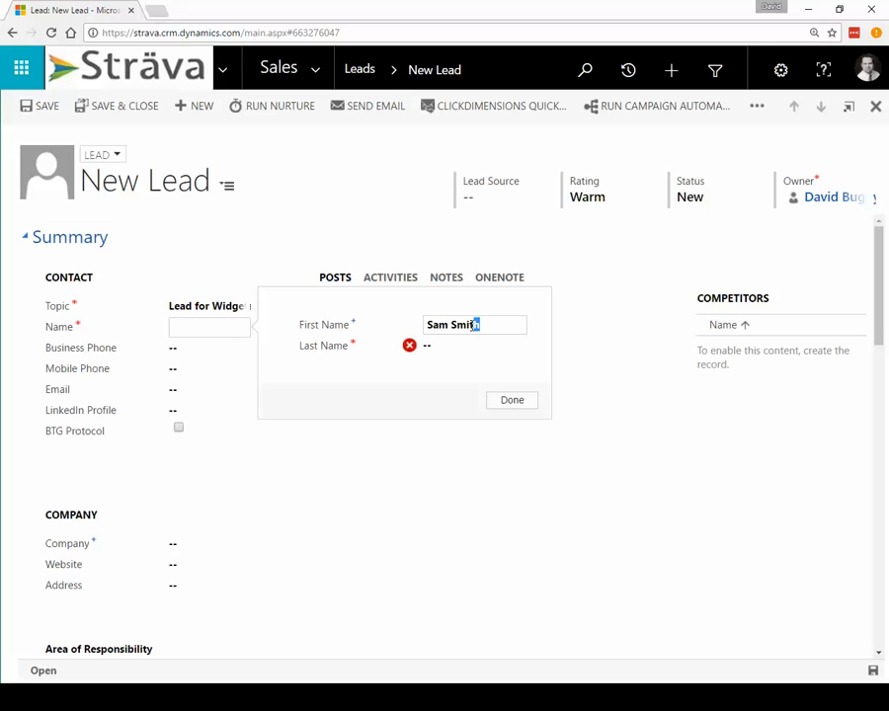
key("BackSpace")
key("BackSpace")
key("BackSpace")
key("BackSpace")
key("BackSpace")
key("BackSpace")
key("Tab")
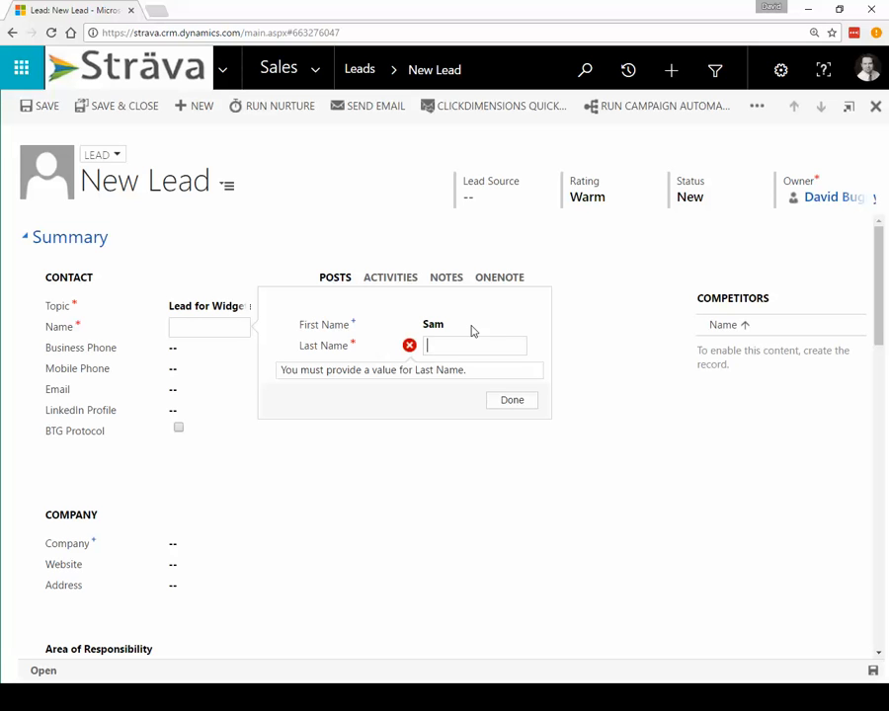
type("Smith")
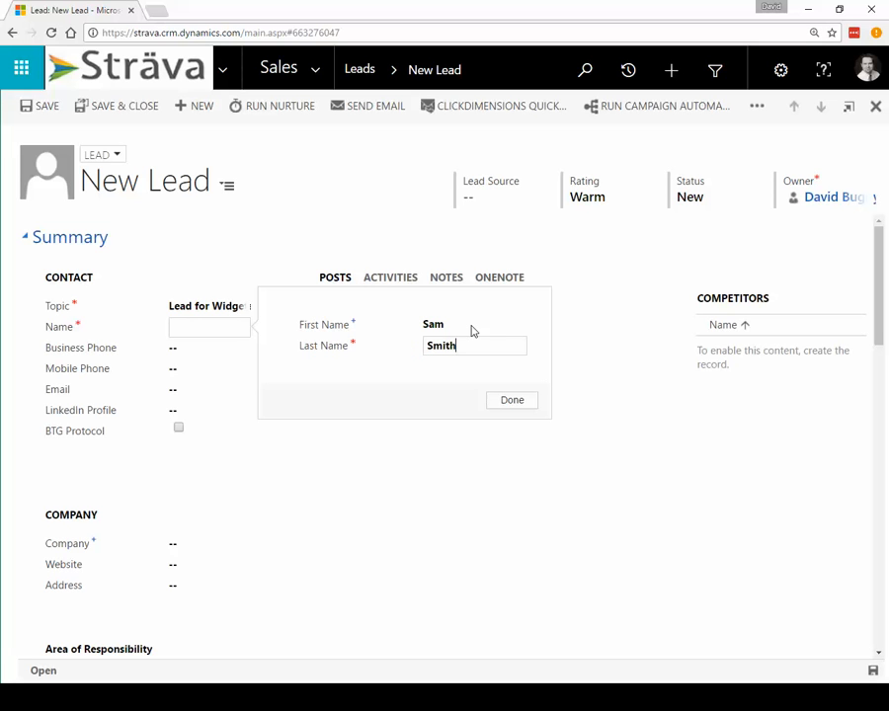
left_click(511, 398)
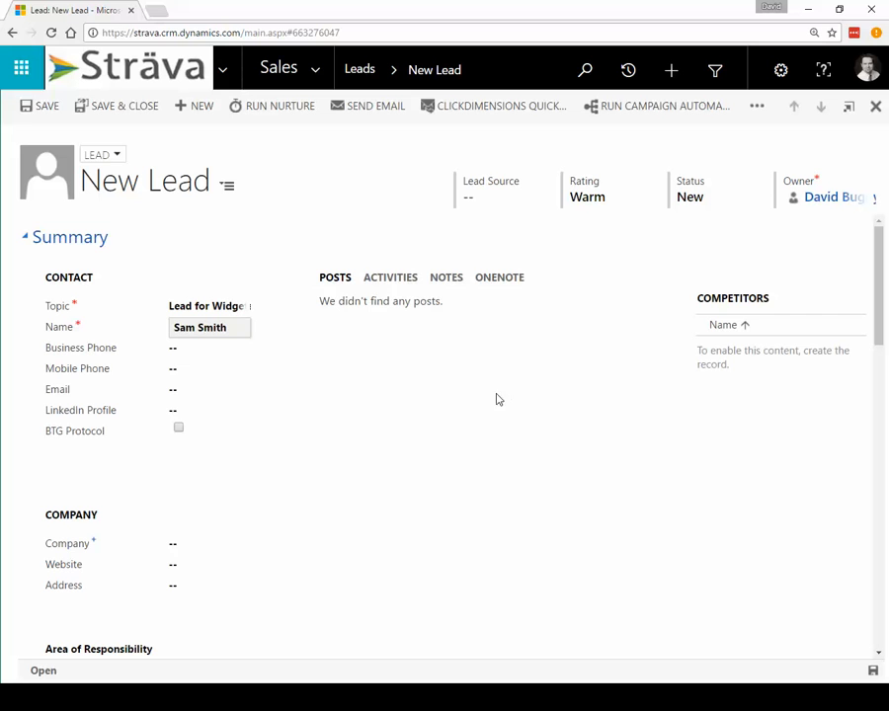
- Set the lead's company to "Smith Inc." and save the lead record
left_click(195, 542)
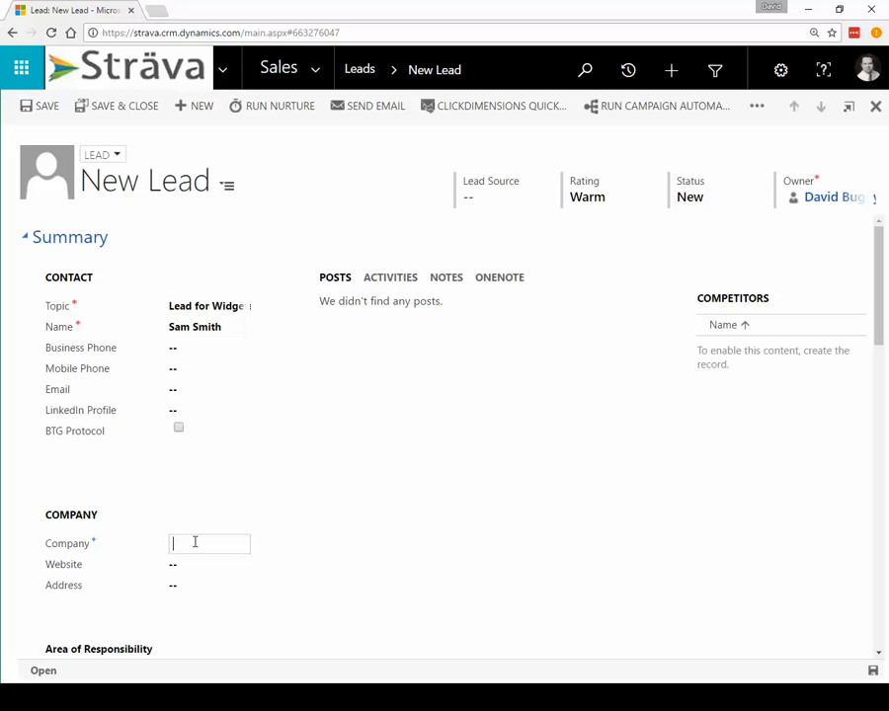
type("Smith Inc.")
left_click(872, 671)
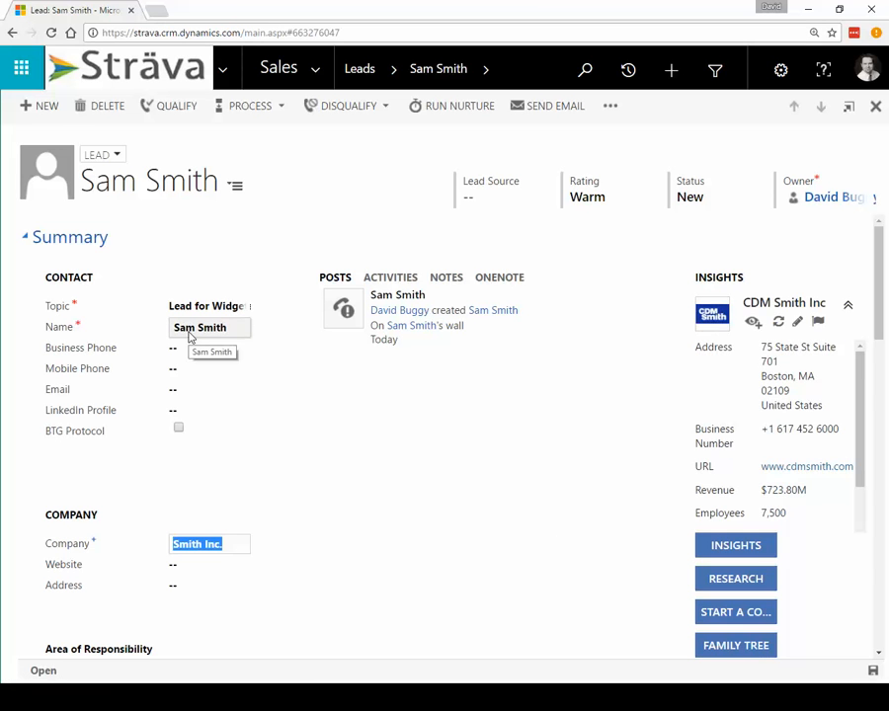
left_click(392, 405)
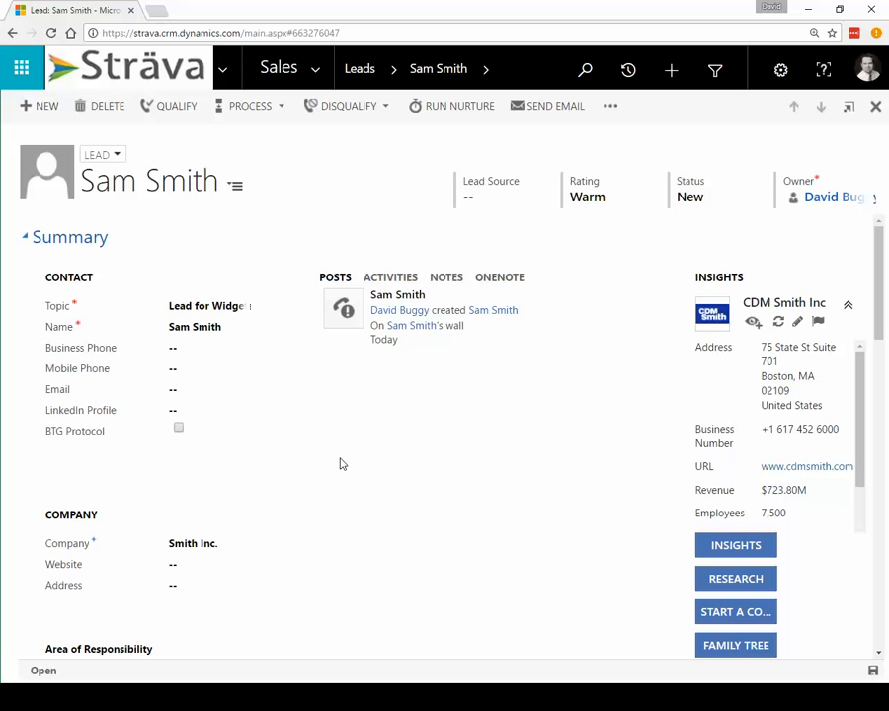
- Start a new record under the lead's Additional Contacts and enter the contact's first and last name
scroll(314, 463, "down", 2)
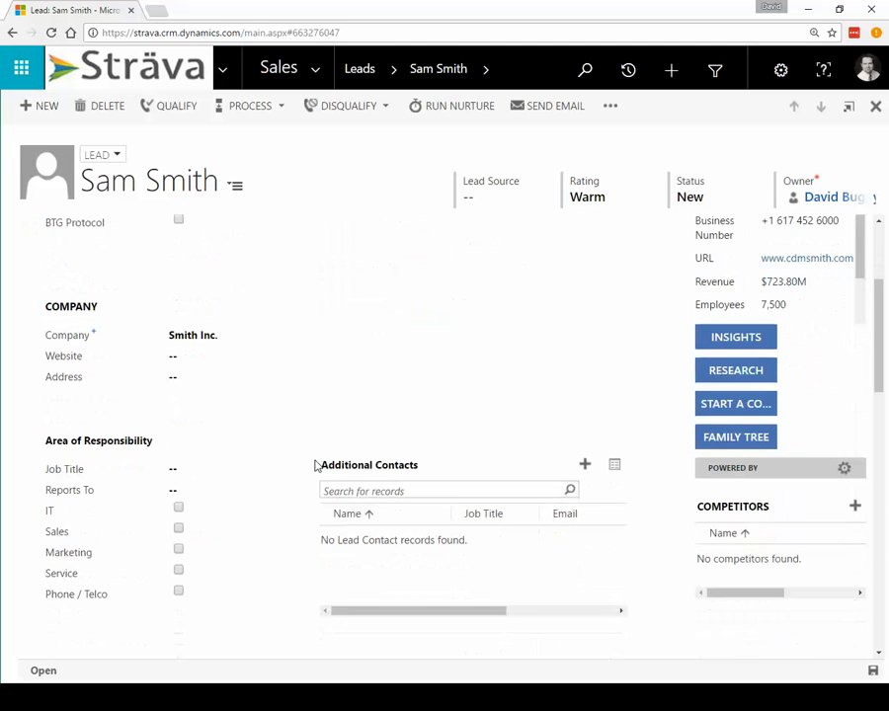
scroll(314, 463, "down", 1)
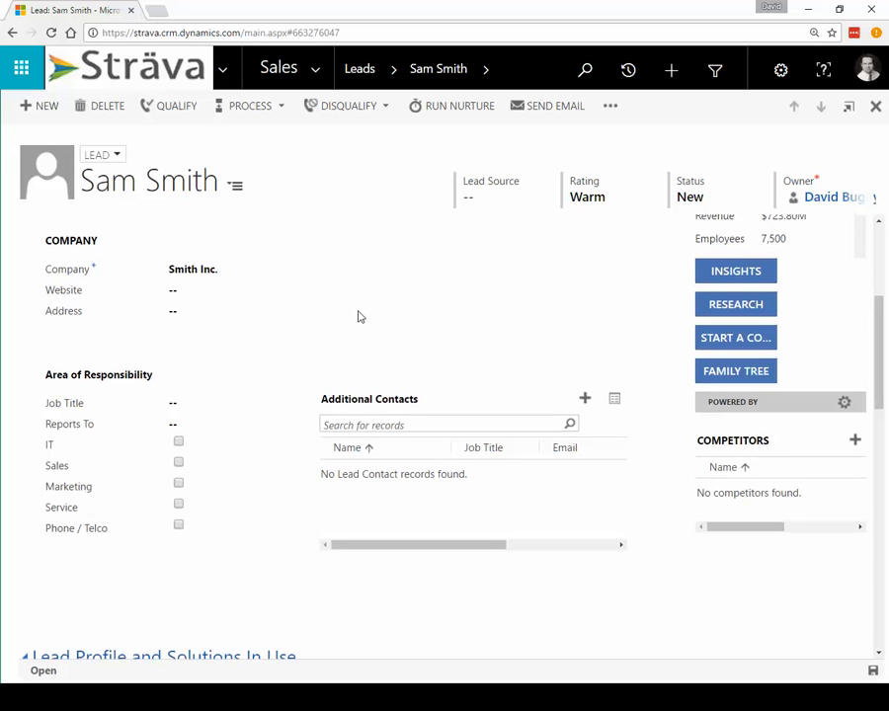
scroll(360, 315, "up", 2)
scroll(360, 314, "down", 3)
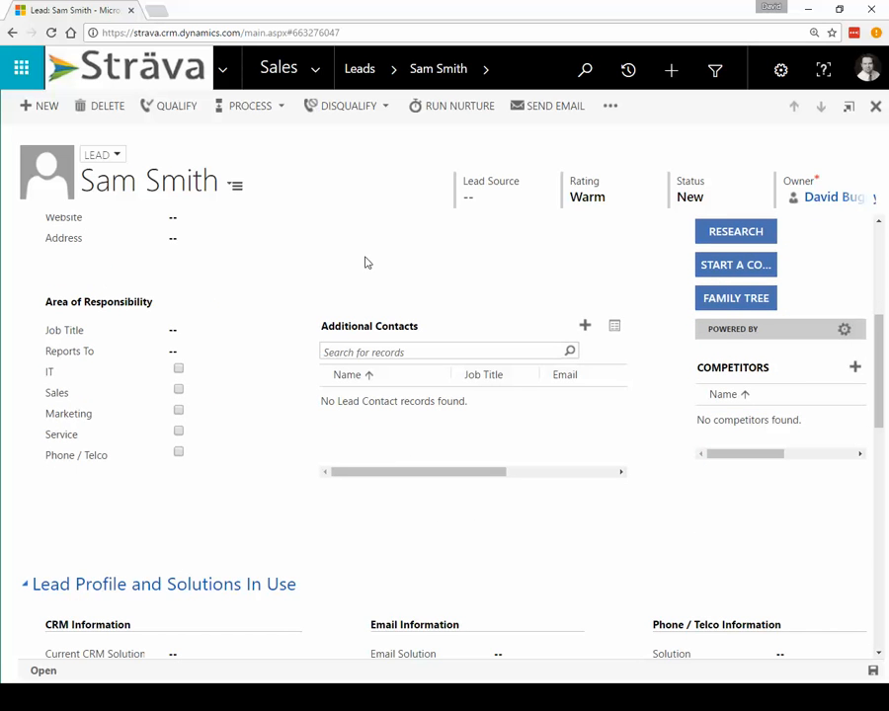
left_click(584, 327)
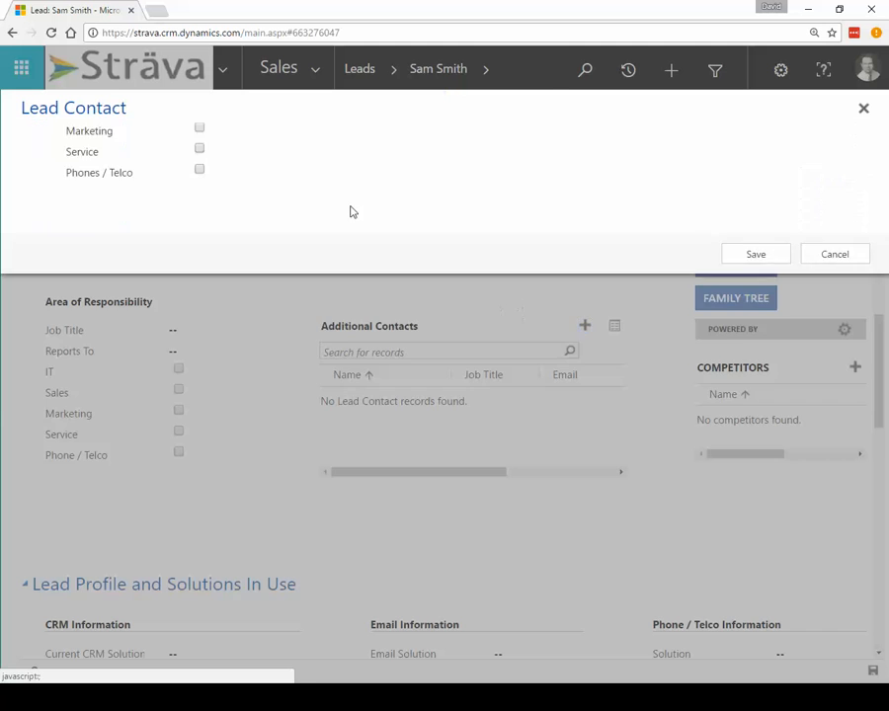
left_click(220, 162)
type("M")
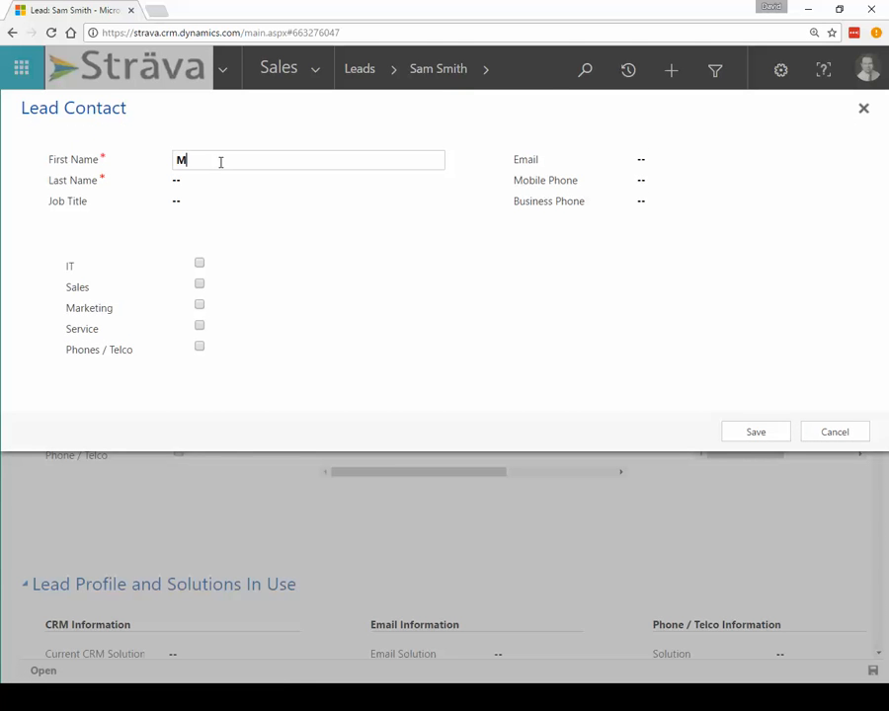
type("ary")
key("Tab")
type("Smith")
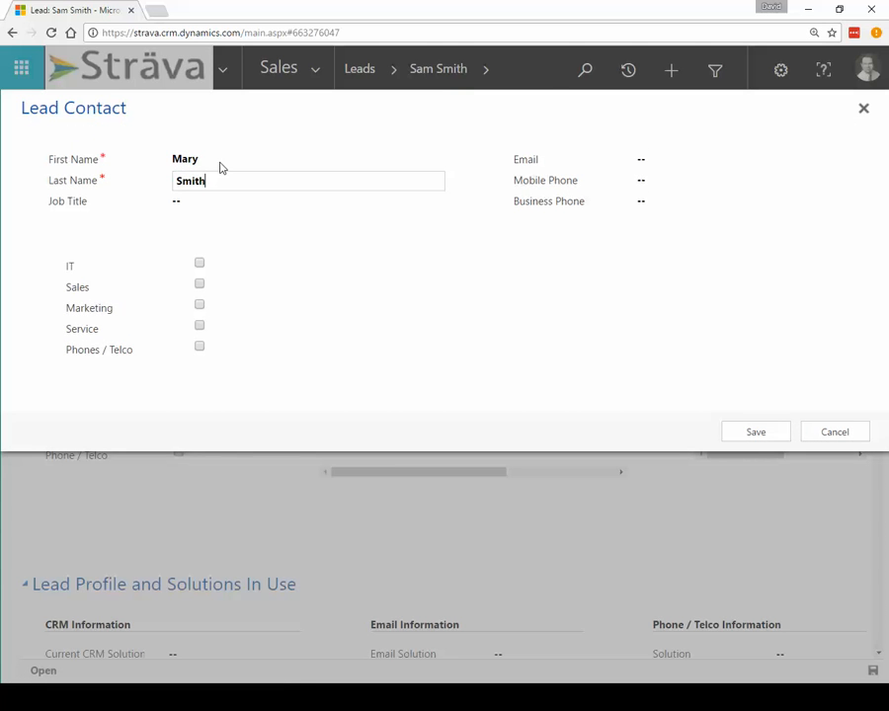
- Set the new lead contact's job title to "VP" and save the contact
key("Tab")
type("Vp")
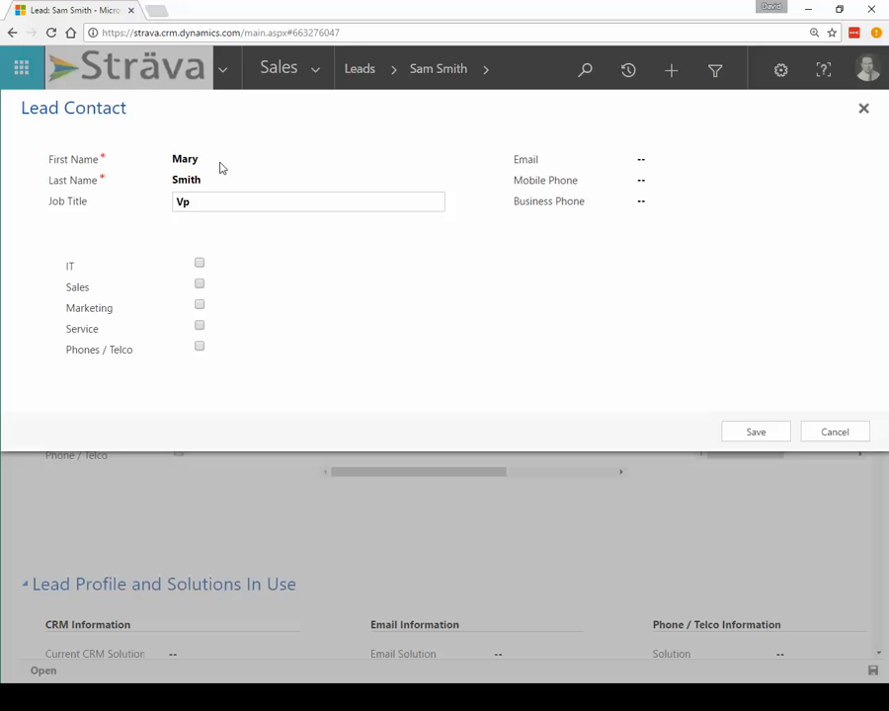
key("BackSpace")
type("P")
key("BackSpace")
type("P")
left_click(768, 431)
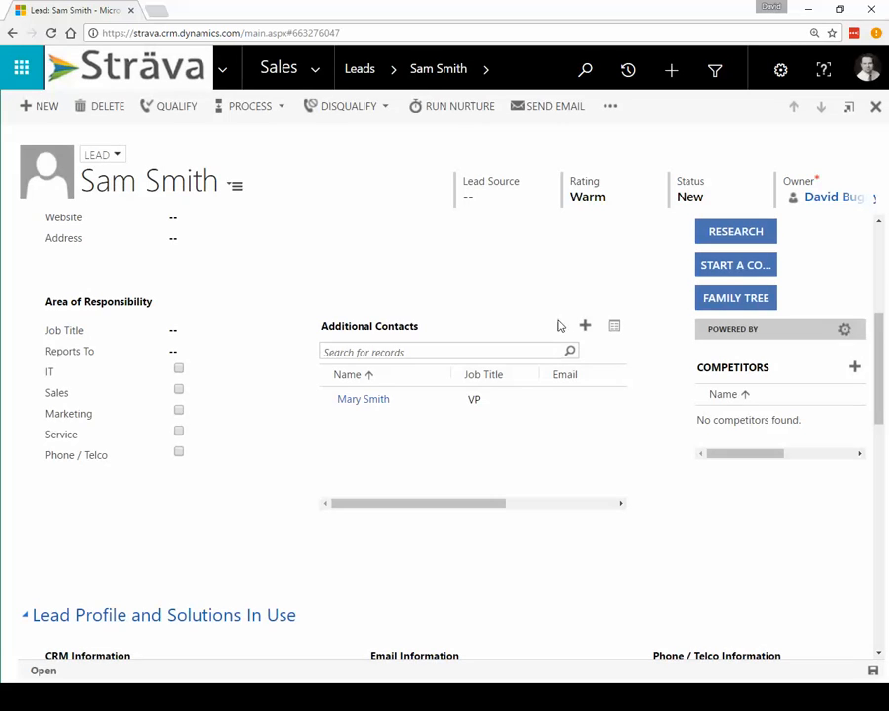
- Add a second additional contact to the lead with a first name, last name and the job title "VP", and save it
left_click(585, 325)
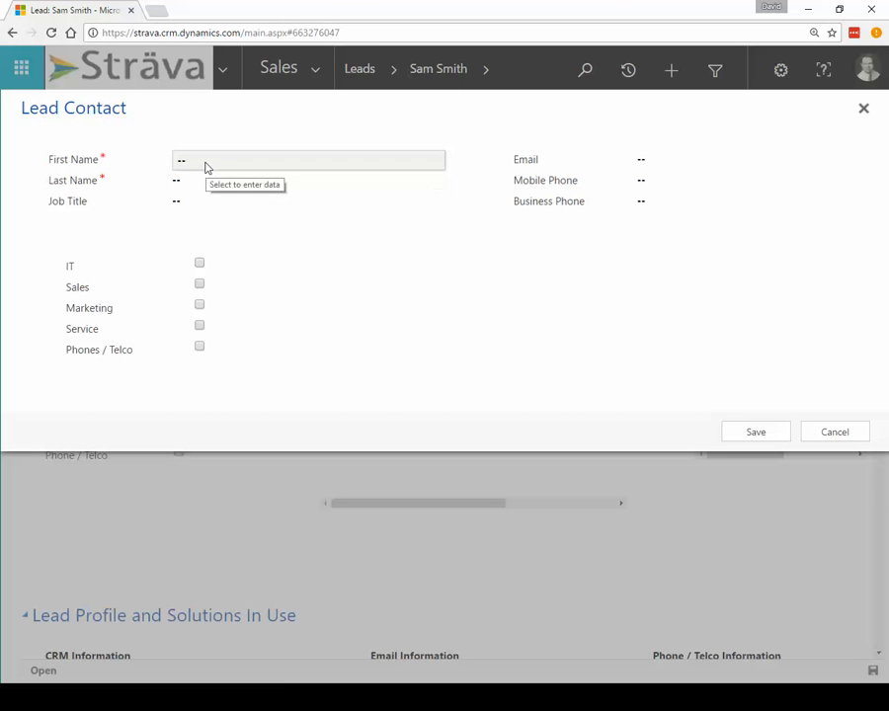
left_click(206, 162)
type("Greg")
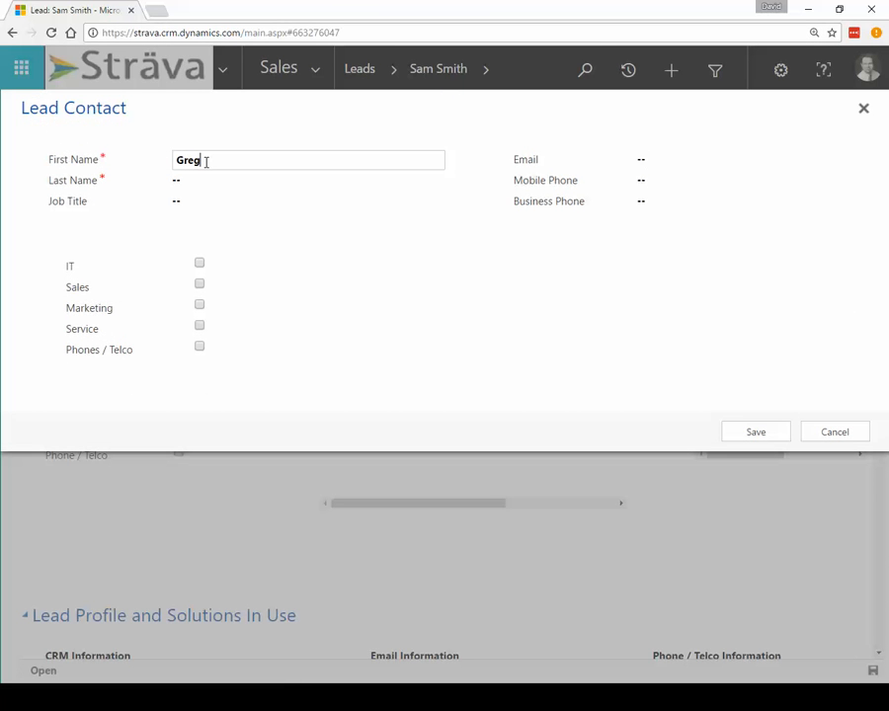
key("Tab")
type("Smith")
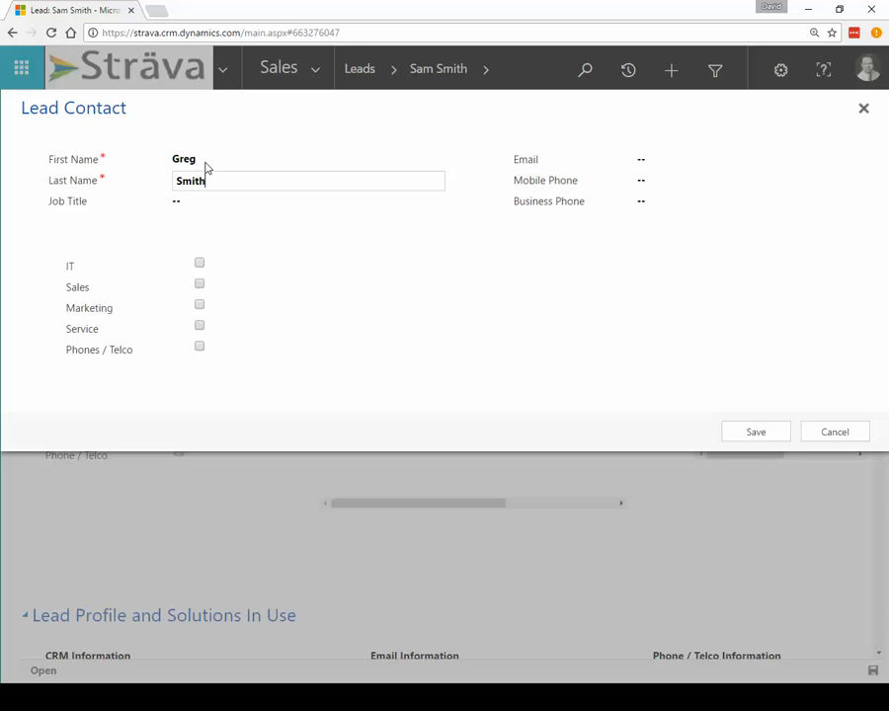
key("Tab")
type("VP")
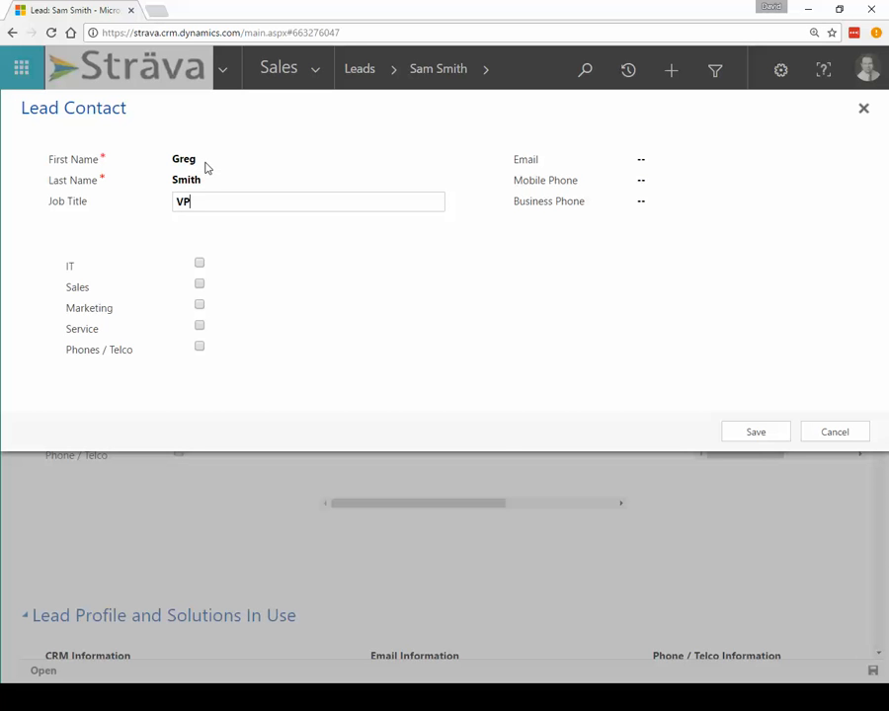
left_click(753, 431)
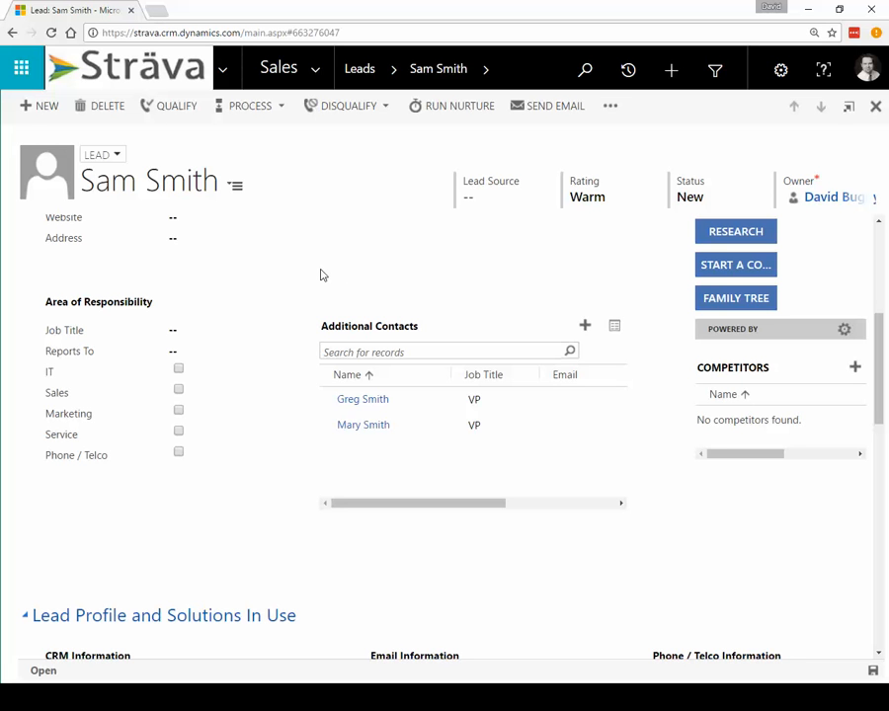
- Qualify the lead to convert it into an account, contact and opportunity
scroll(201, 276, "up", 3)
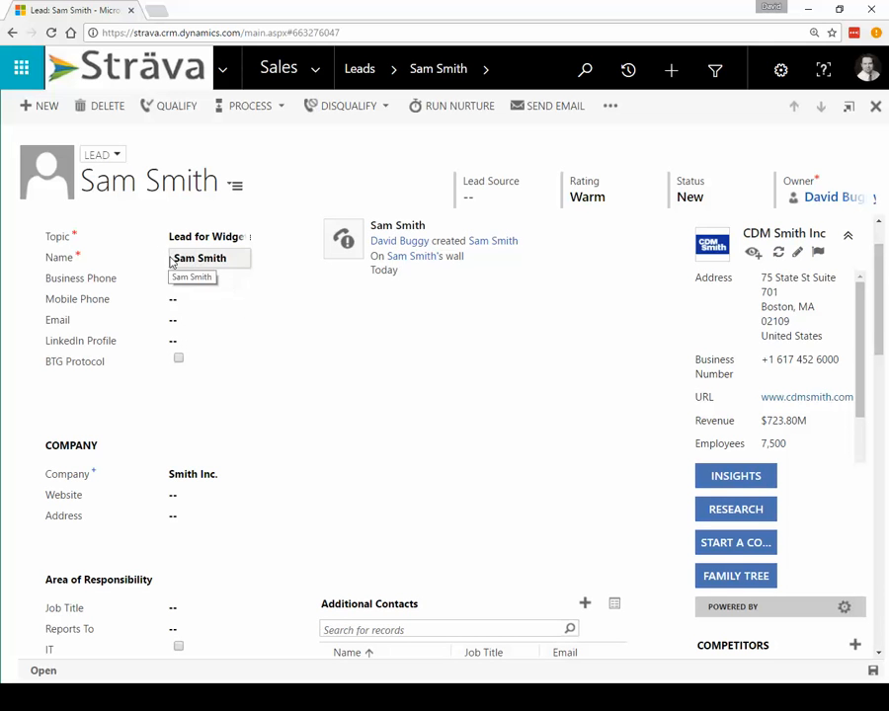
scroll(452, 386, "down", 2)
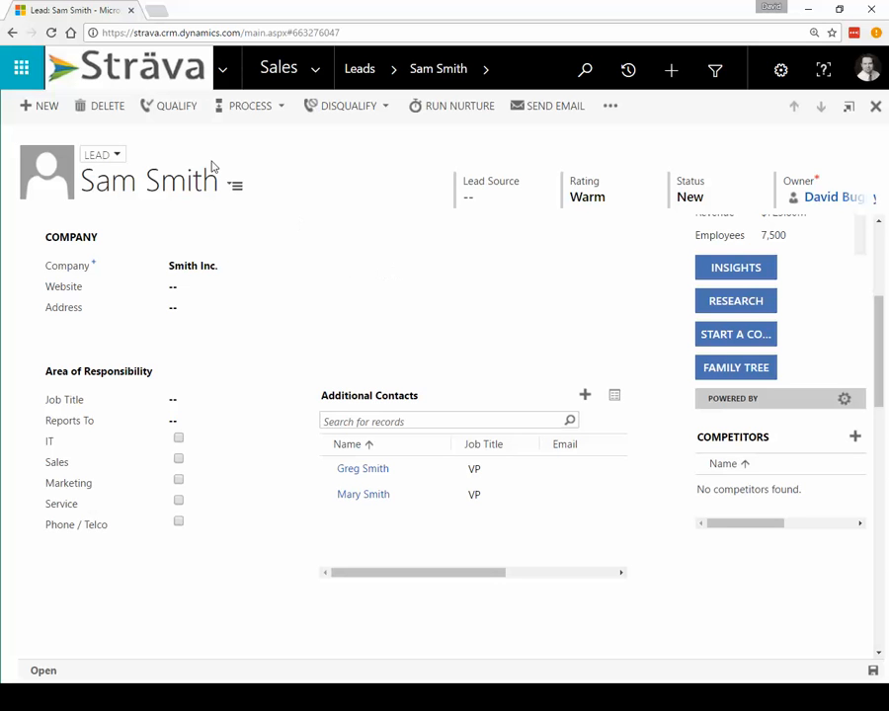
left_click(174, 106)
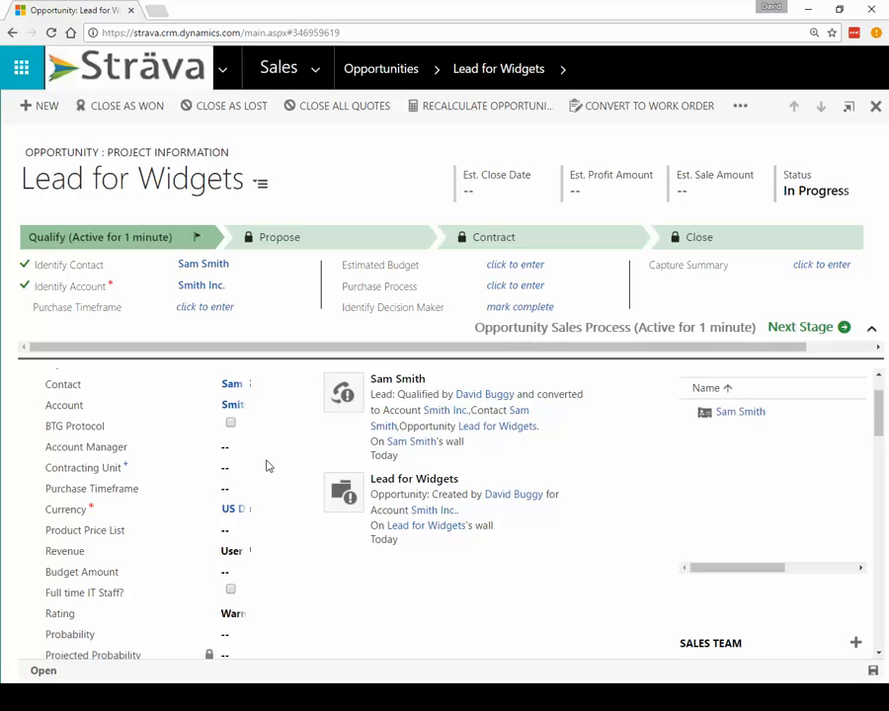
- Open the Smith Inc. account from the opportunity and refresh its Contacts list
left_click(230, 407)
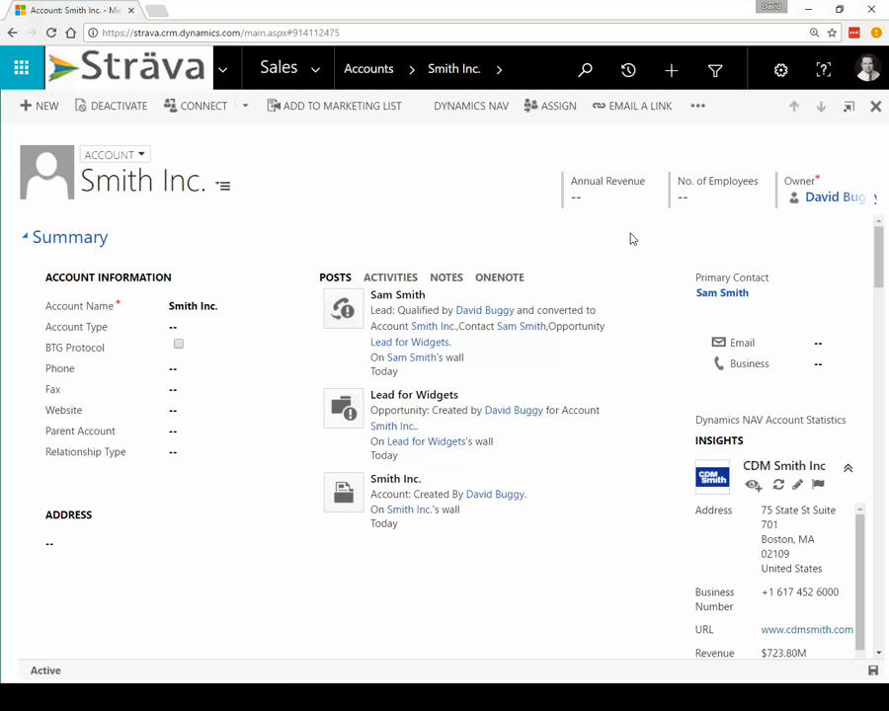
scroll(639, 439, "down", 8)
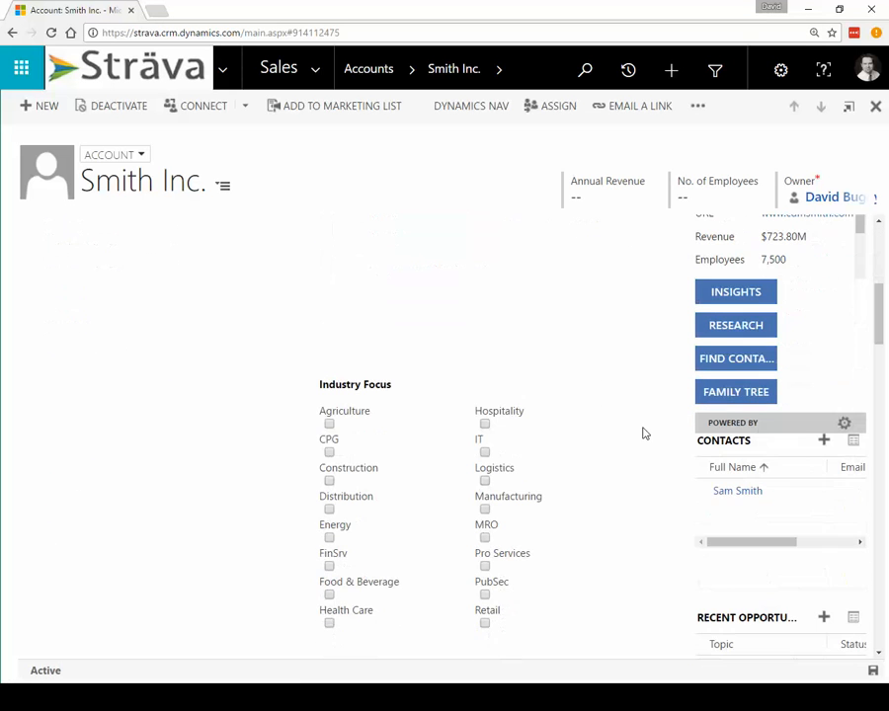
right_click(787, 493)
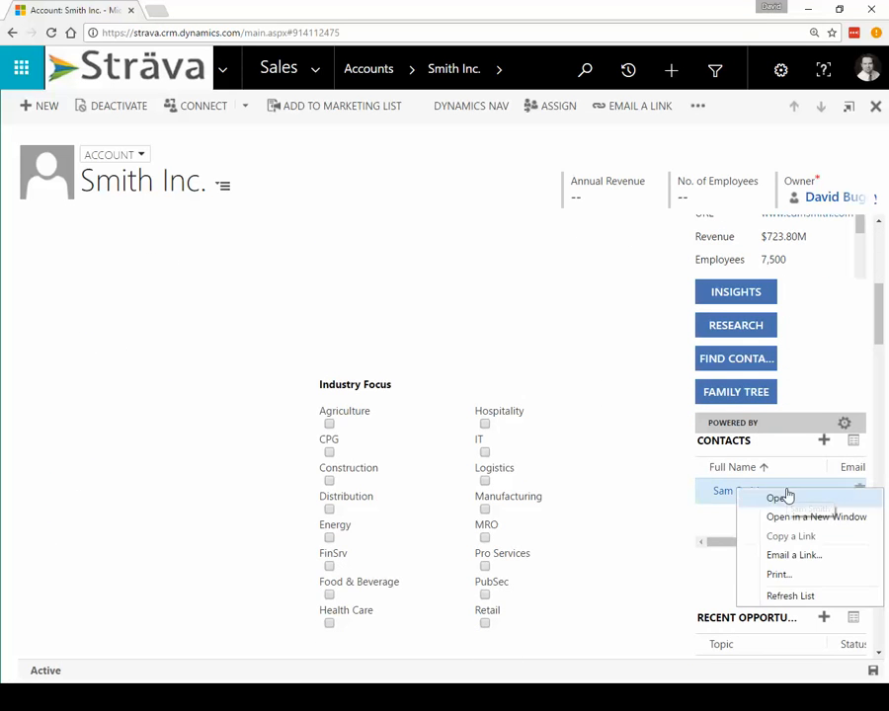
left_click(795, 593)
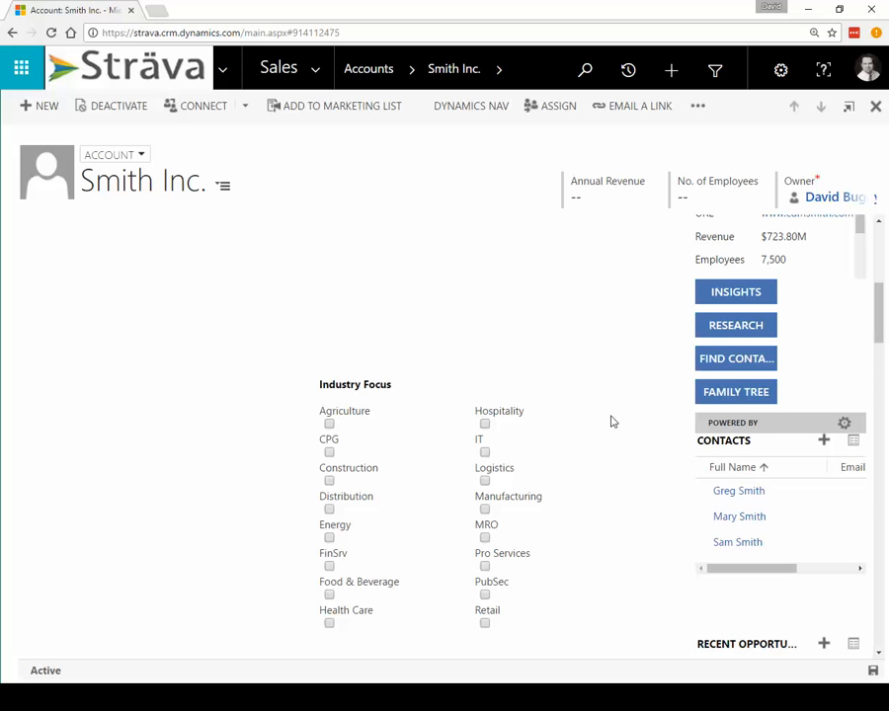
scroll(525, 331, "up", 5)
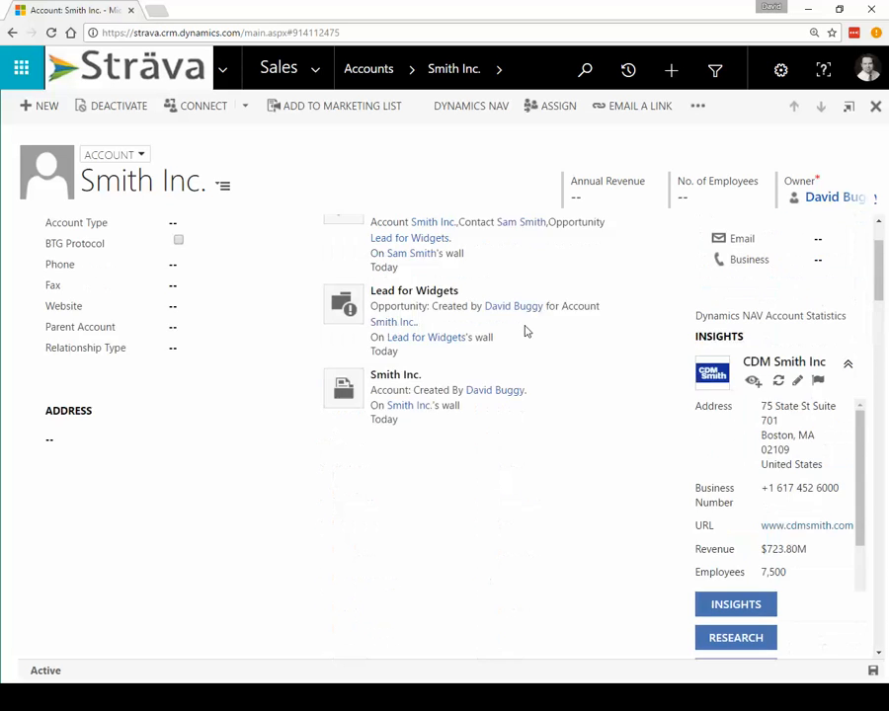
scroll(526, 330, "down", 5)
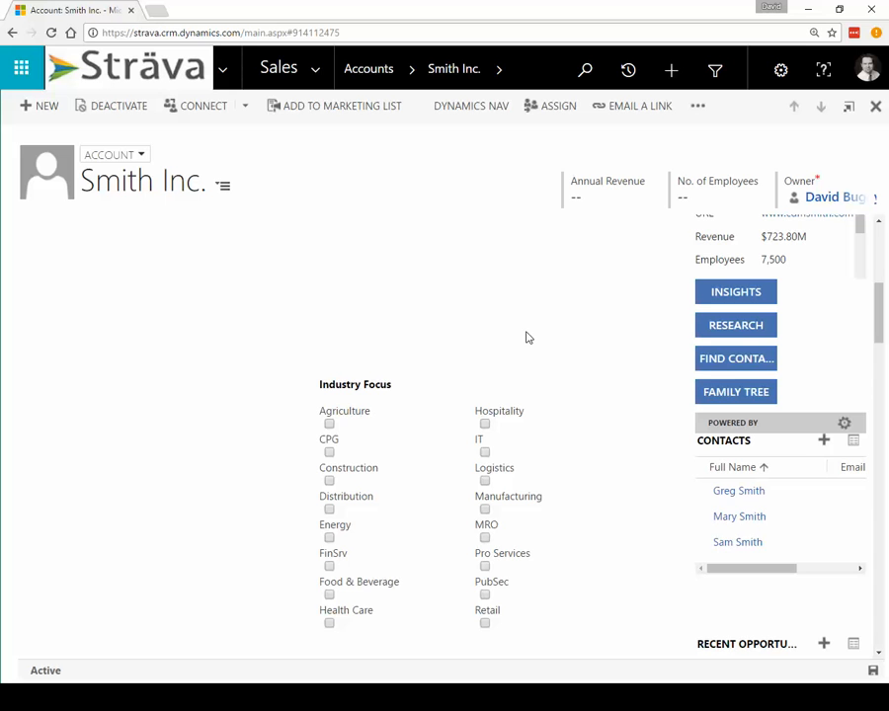
scroll(534, 350, "up", 10)
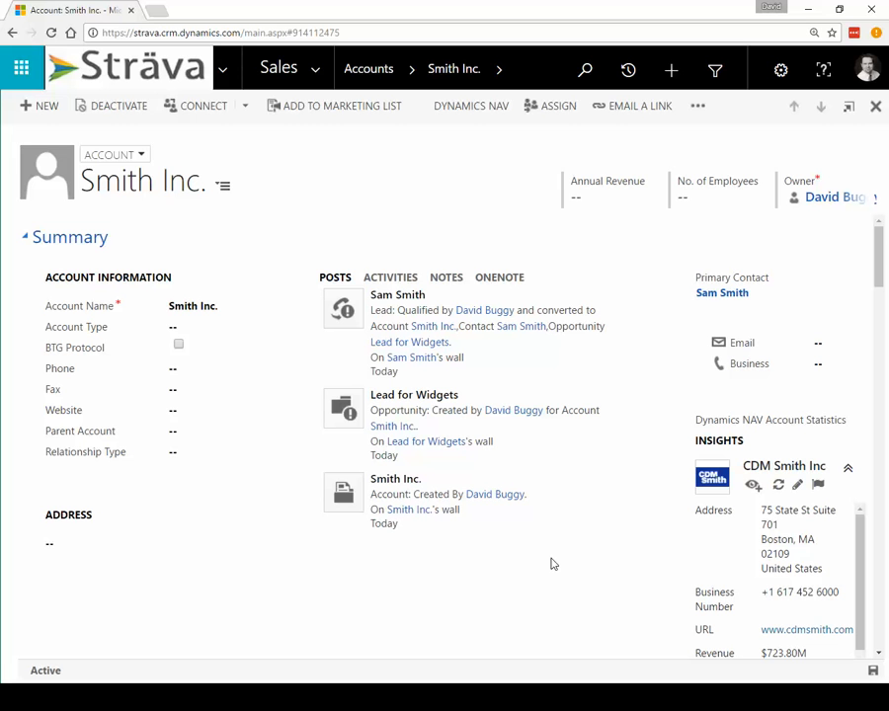
mouse_move(558, 511)
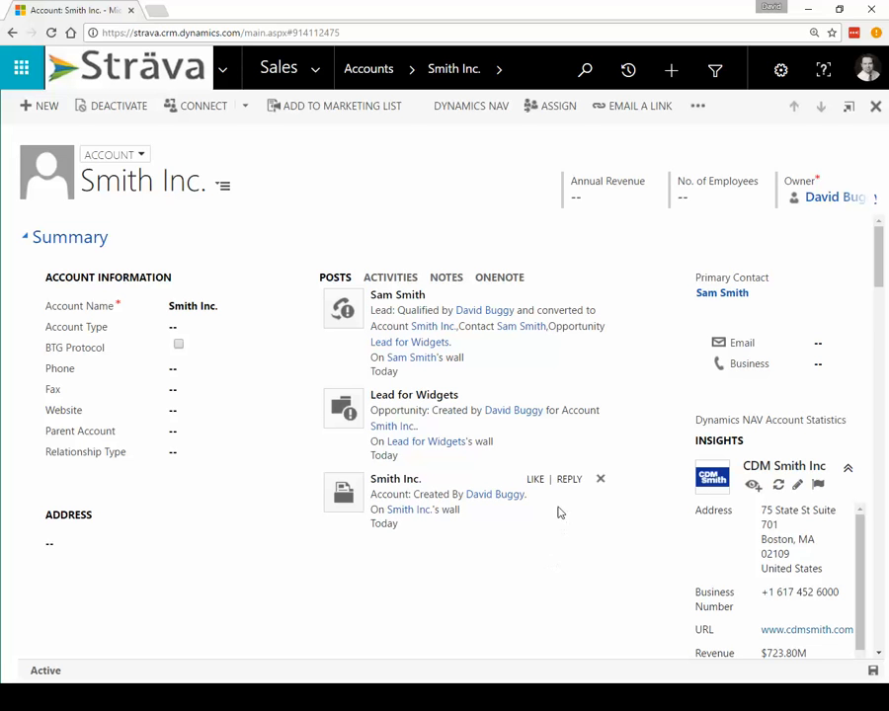